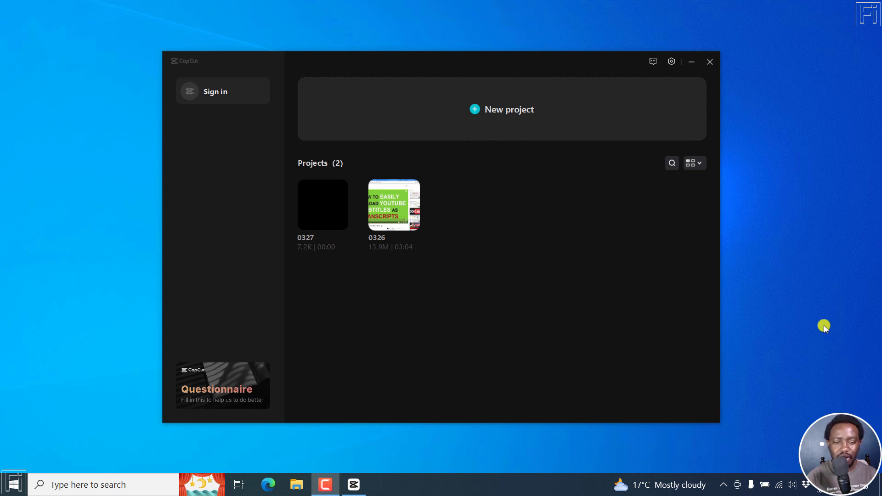
Start a new project and place the imported pexels-rodnae-productions-5544312 video on the timeline.
{"action": "left_click", "coordinate": [486, 108]}
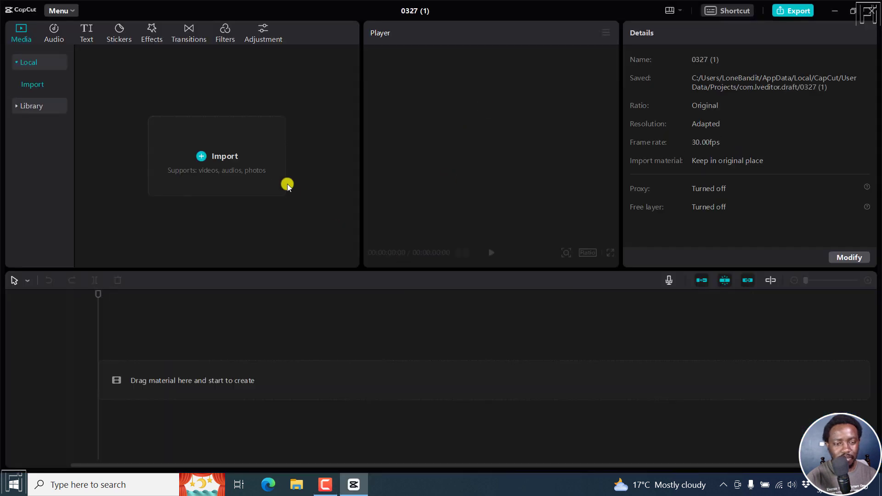
{"action": "left_click", "coordinate": [202, 158]}
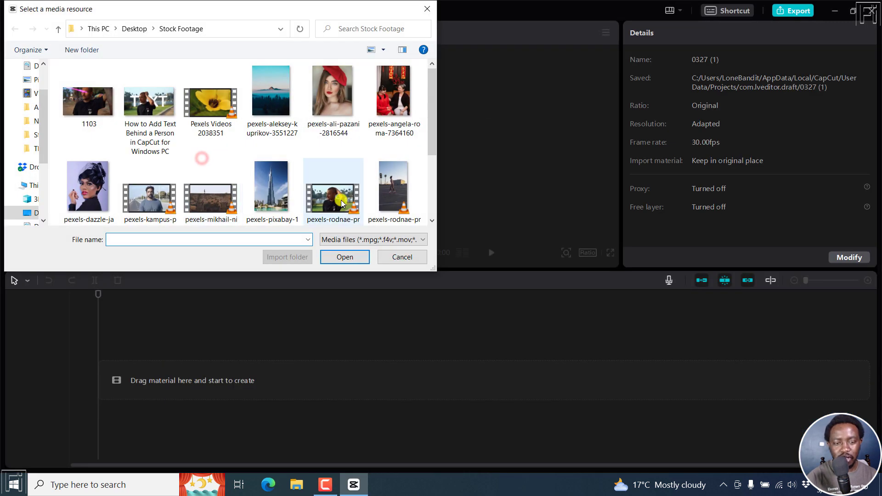
{"action": "left_click", "coordinate": [342, 201]}
{"action": "left_click", "coordinate": [345, 257]}
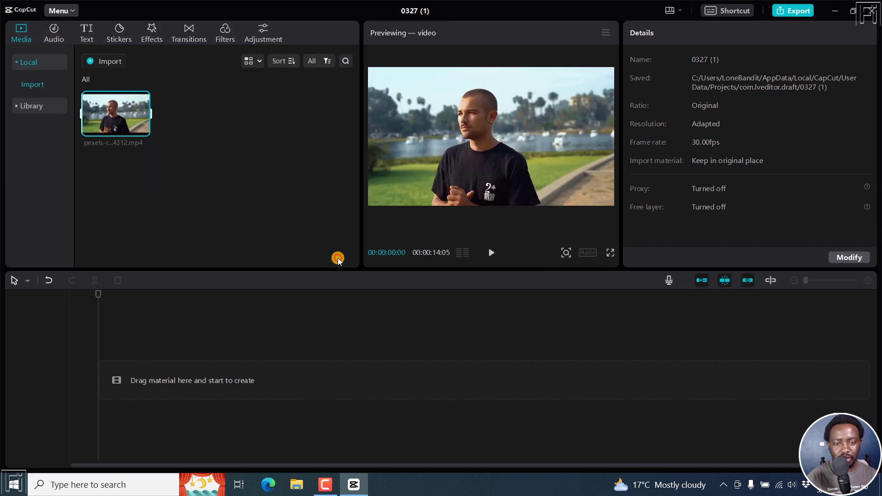
{"action": "left_click", "coordinate": [143, 132]}
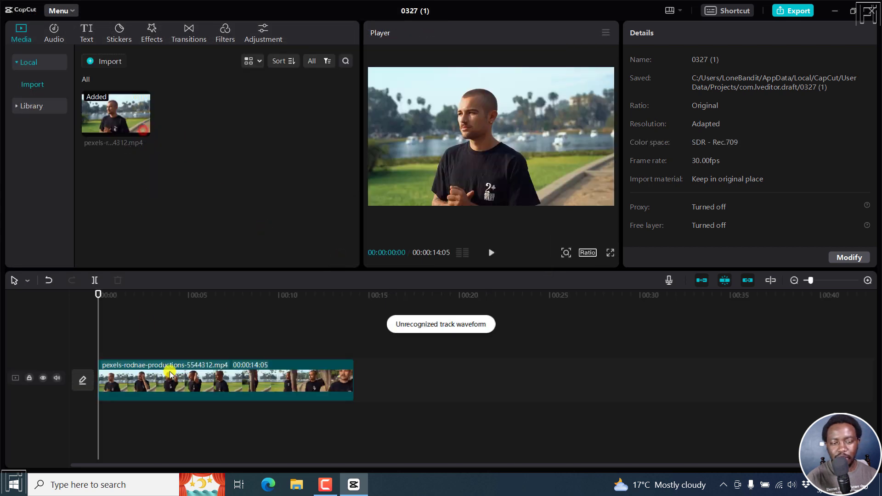
Add a default text clip above the video and extend it to the end of the video clip.
{"action": "left_click", "coordinate": [82, 30]}
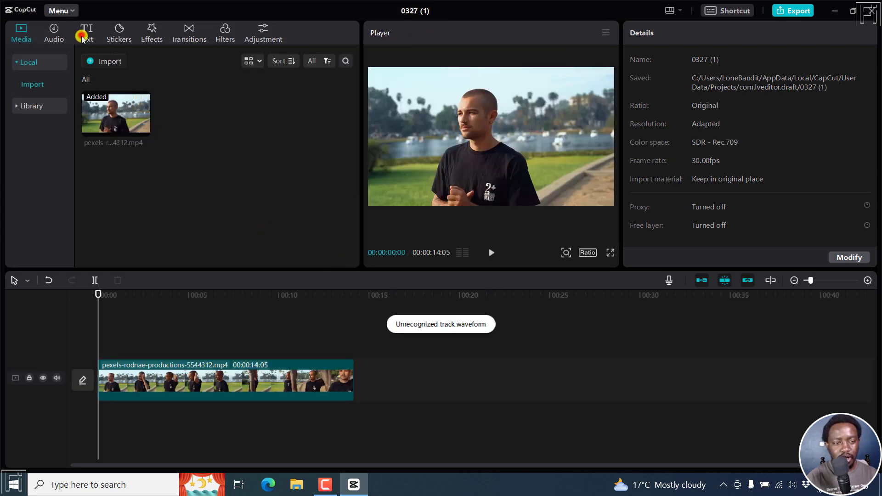
{"action": "left_click", "coordinate": [120, 109]}
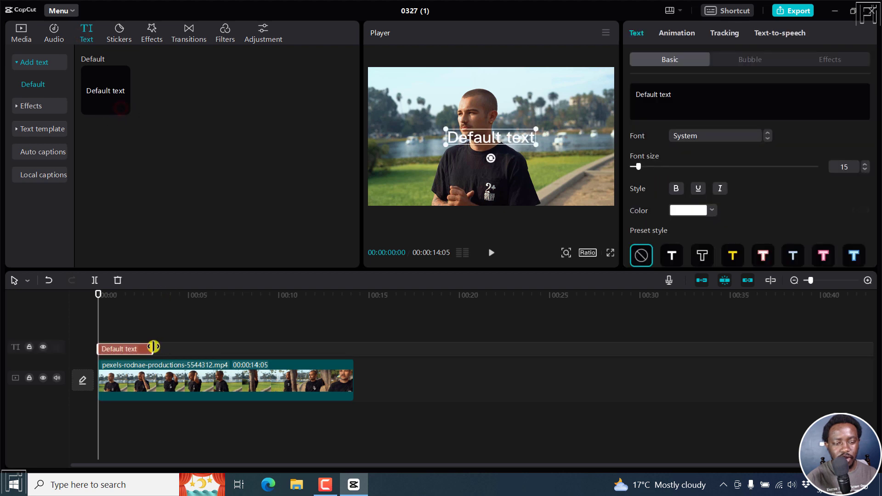
{"action": "left_click_drag", "start_coordinate": [152, 348], "coordinate": [354, 347]}
Try to place a second copy of the video on a layer above the default text clip.
{"action": "left_click", "coordinate": [22, 32]}
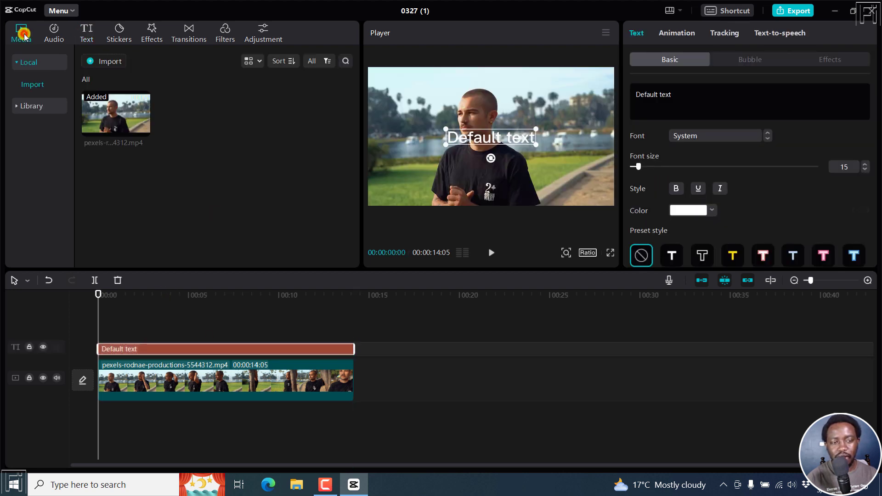
{"action": "left_click_drag", "start_coordinate": [99, 118], "coordinate": [100, 326]}
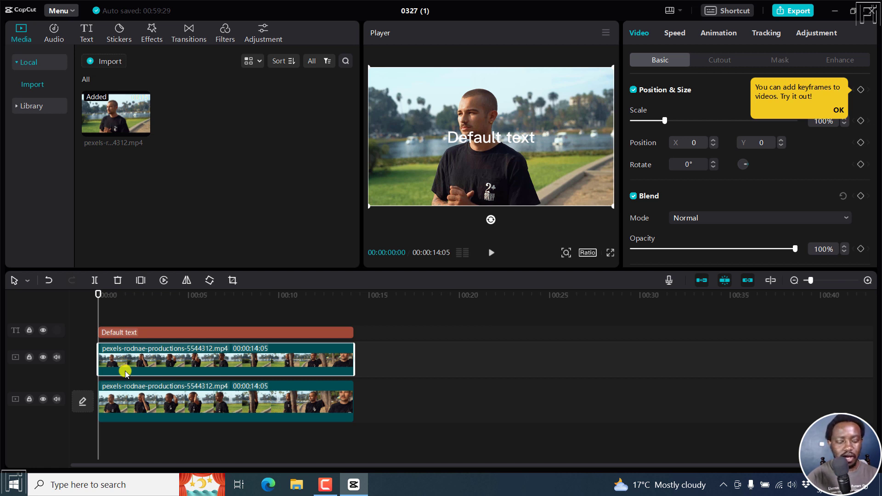
{"action": "key", "text": "ctrl+z"}
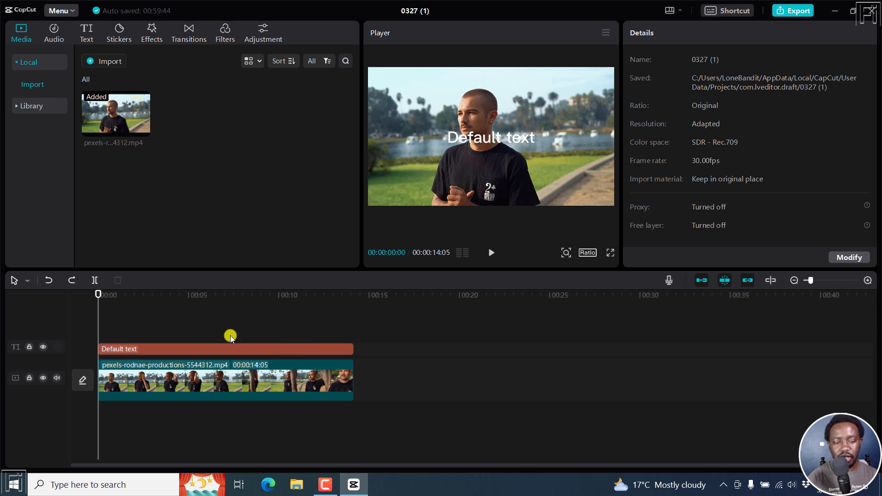
{"action": "left_click_drag", "start_coordinate": [230, 335], "coordinate": [240, 374]}
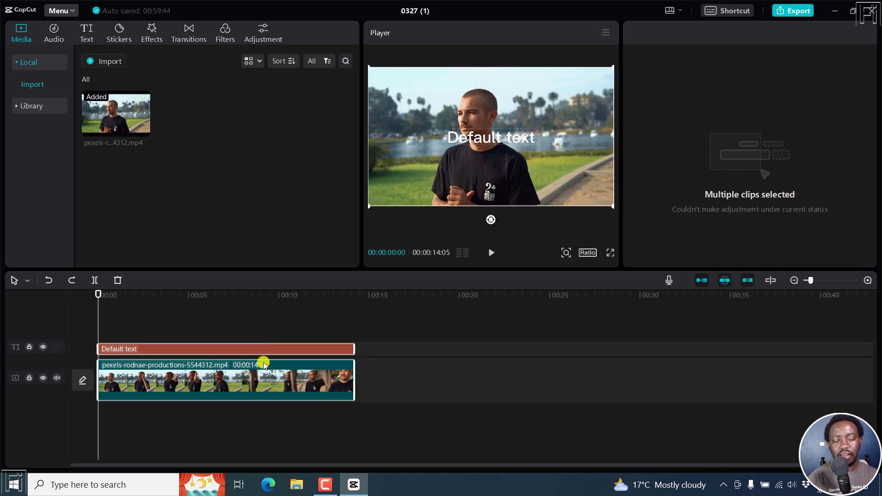
{"action": "right_click", "coordinate": [212, 382]}
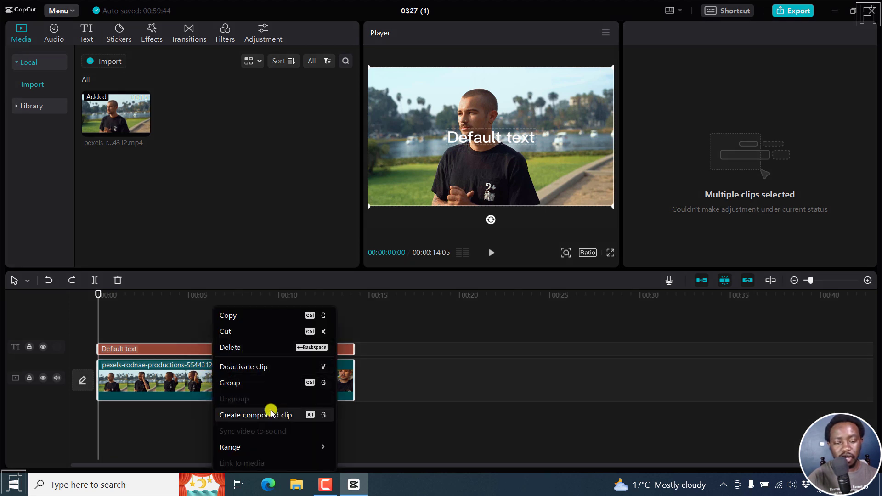
{"action": "left_click", "coordinate": [428, 344]}
{"action": "left_click", "coordinate": [428, 343]}
{"action": "left_click", "coordinate": [320, 314]}
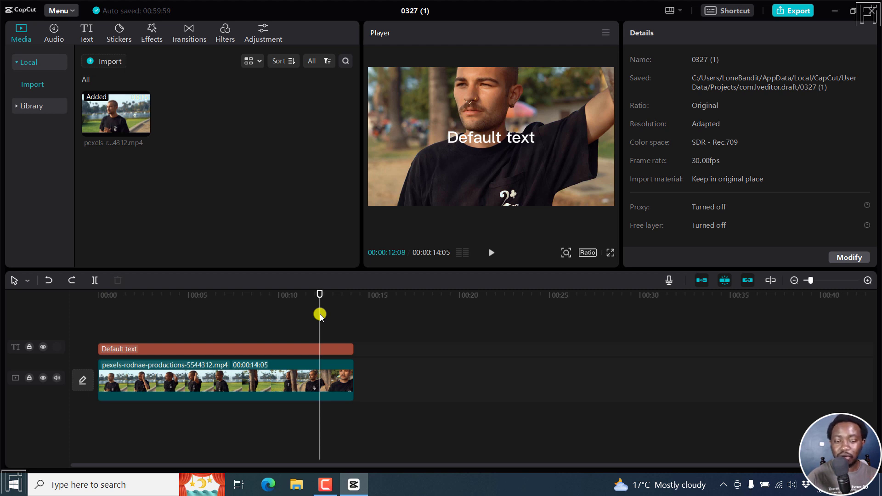
{"action": "left_click", "coordinate": [149, 310]}
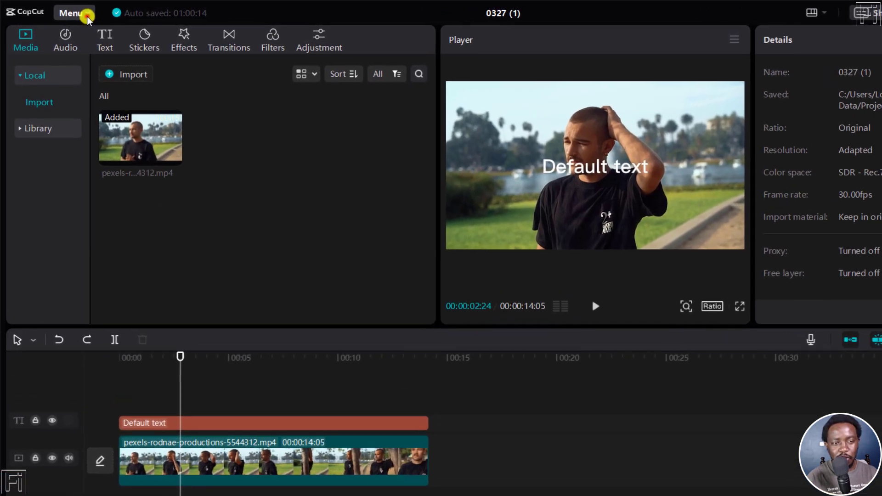
Turn on the free layer by default for new projects in the editing settings and save the change.
{"action": "left_click", "coordinate": [71, 12]}
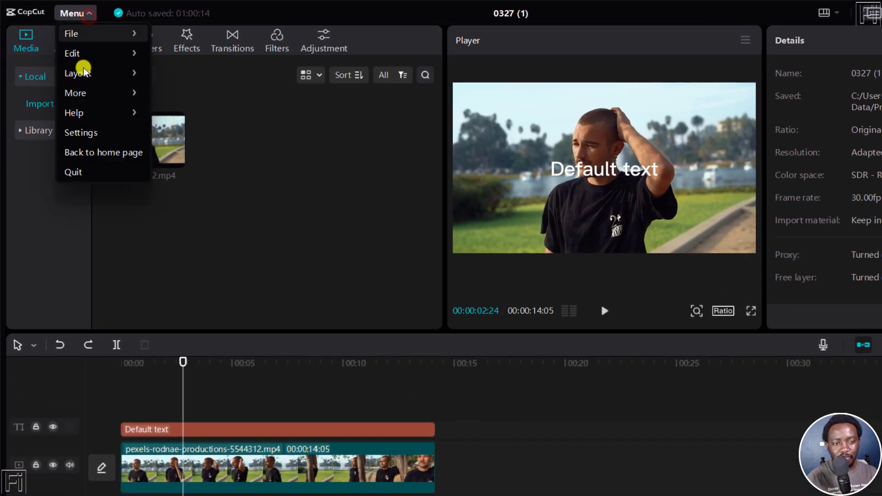
{"action": "left_click", "coordinate": [91, 133]}
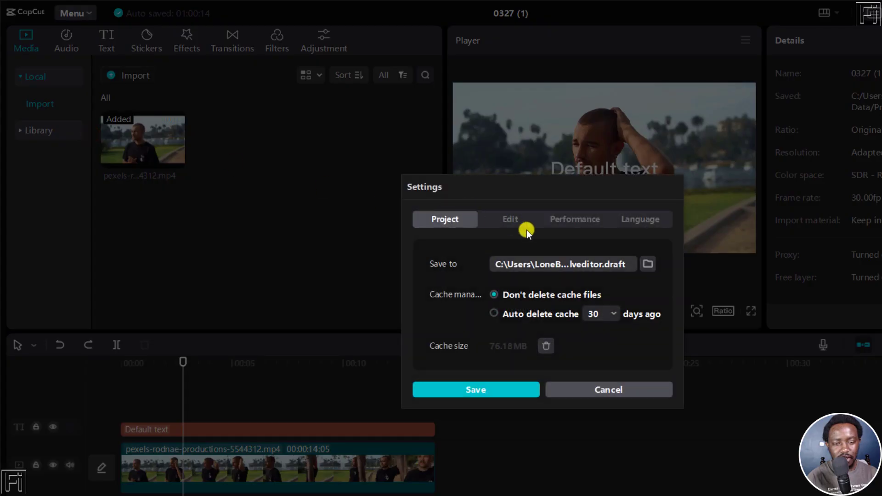
{"action": "left_click", "coordinate": [517, 219]}
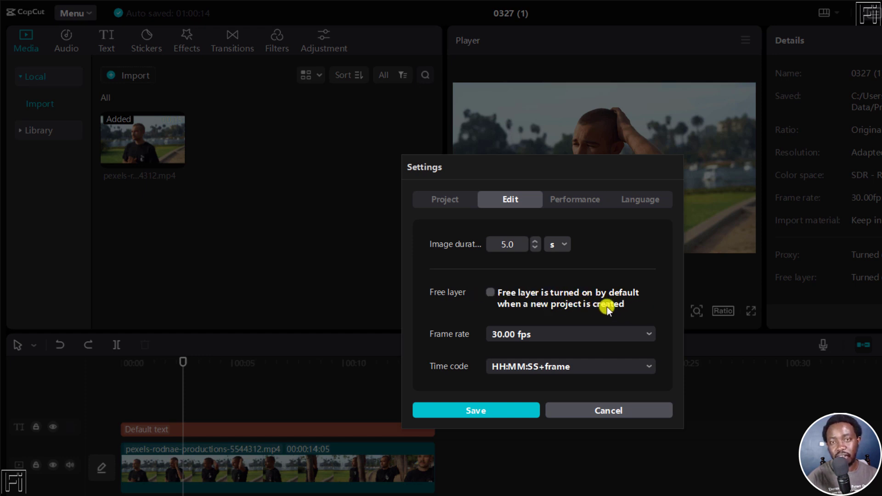
{"action": "left_click", "coordinate": [492, 291]}
{"action": "left_click", "coordinate": [474, 410]}
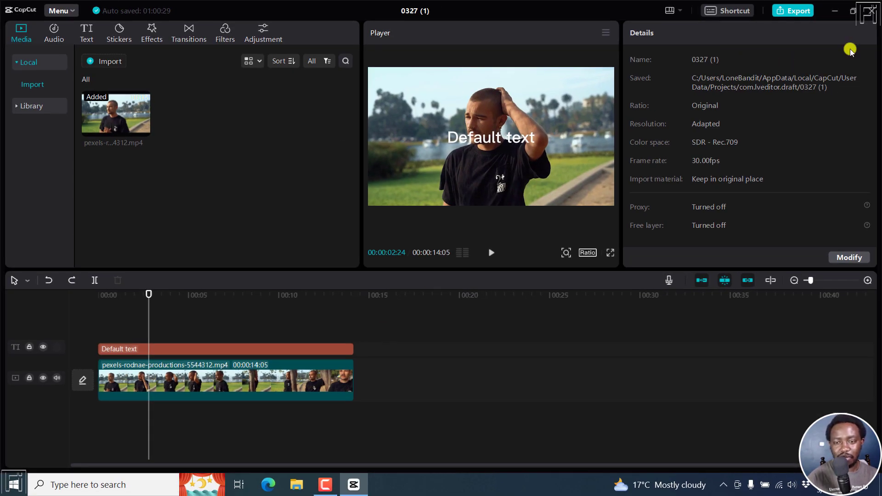
Close the current project and create a new one.
{"action": "left_click_drag", "start_coordinate": [132, 122], "coordinate": [126, 192]}
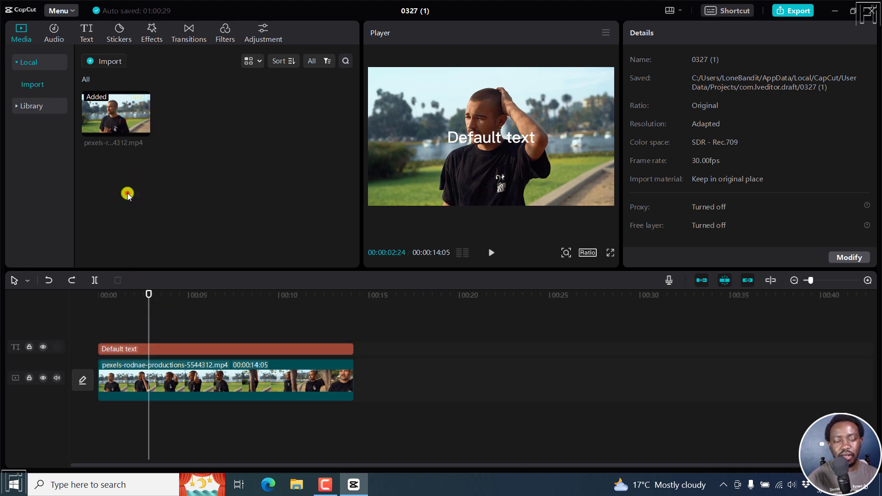
{"action": "left_click", "coordinate": [869, 14]}
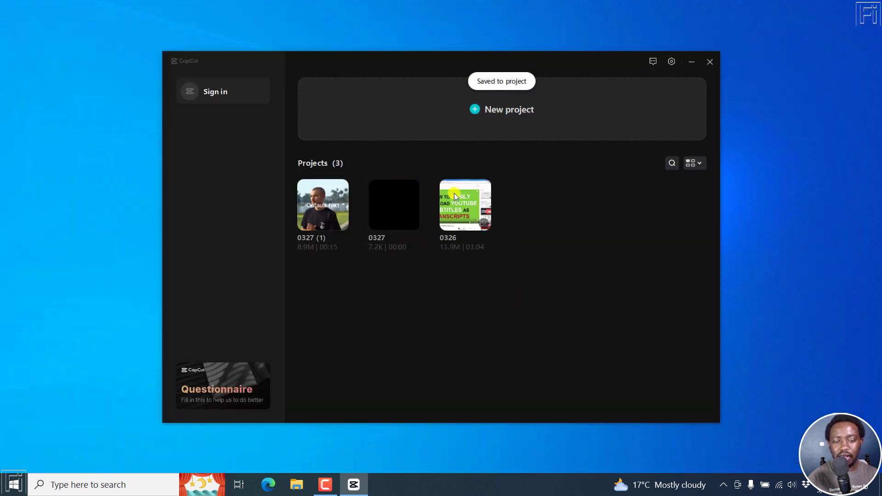
{"action": "left_click", "coordinate": [492, 109]}
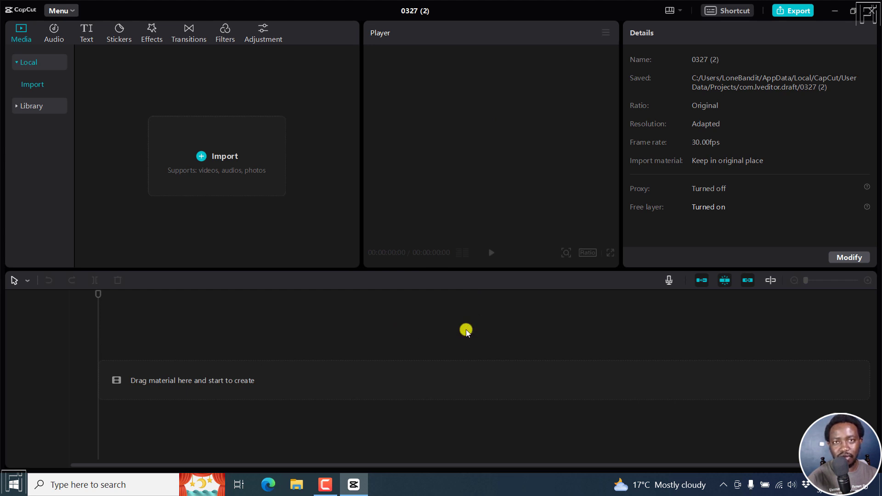
Import the pexels-rodnae-productions-5544312 video and place it at the start of the timeline.
{"action": "left_click", "coordinate": [204, 155]}
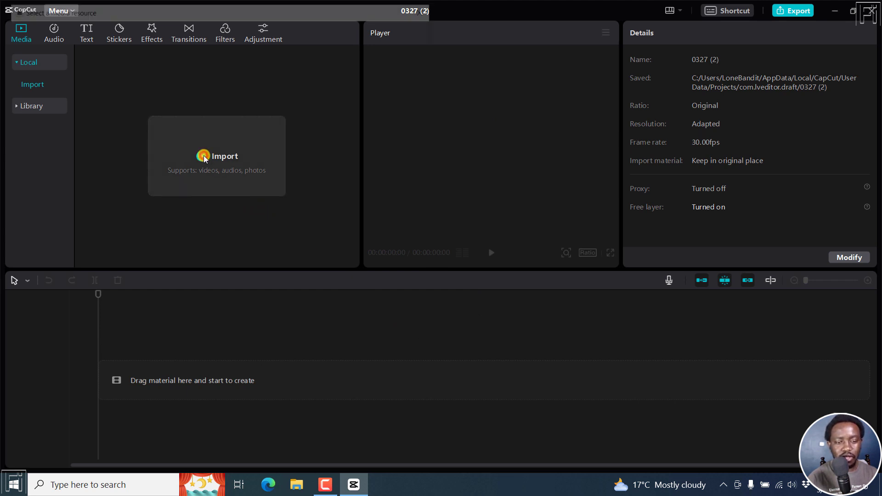
{"action": "left_click", "coordinate": [339, 202]}
{"action": "left_click", "coordinate": [344, 256]}
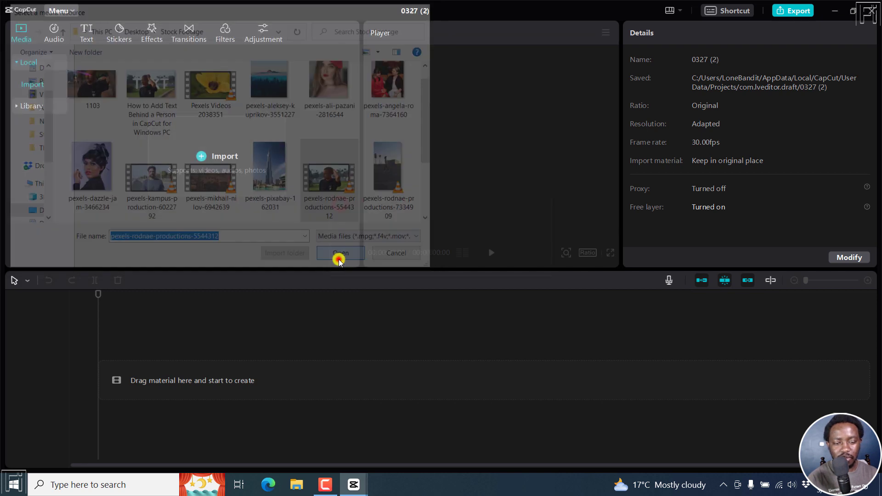
{"action": "left_click_drag", "start_coordinate": [116, 114], "coordinate": [104, 375]}
Add a default text clip on a track above the video and stretch it to the video's full length.
{"action": "left_click", "coordinate": [85, 30]}
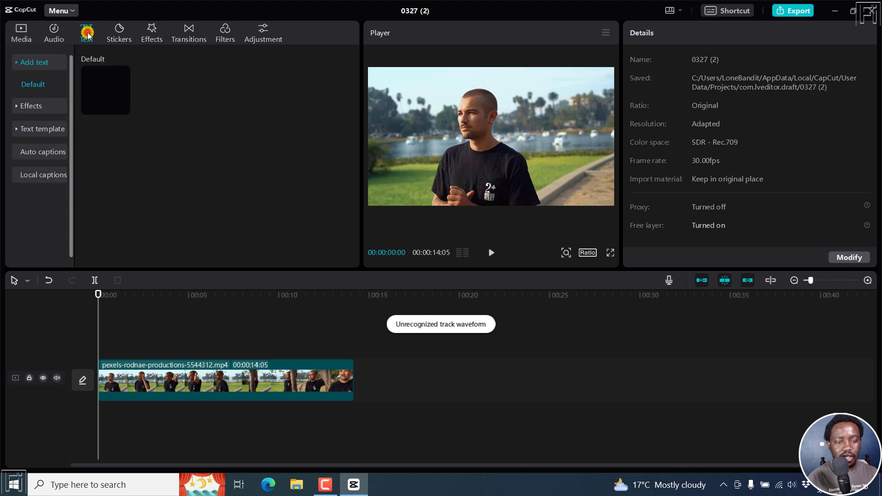
{"action": "left_click_drag", "start_coordinate": [117, 99], "coordinate": [97, 340]}
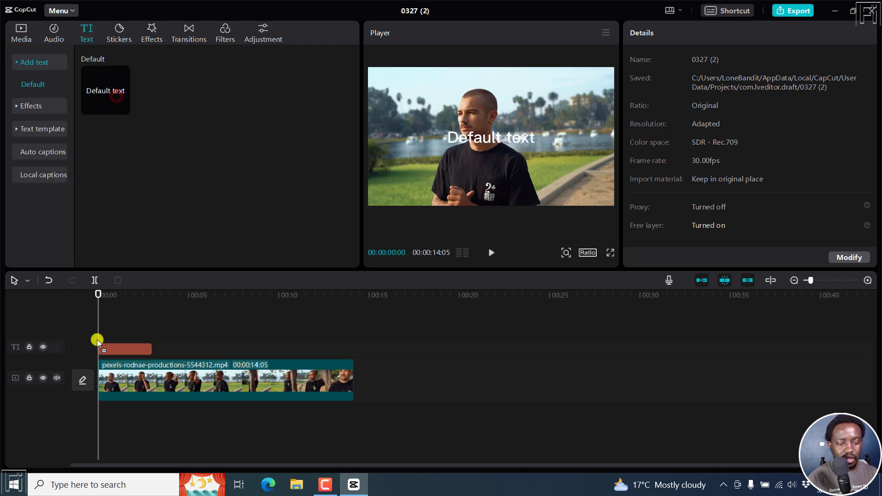
{"action": "left_click_drag", "start_coordinate": [152, 348], "coordinate": [354, 348]}
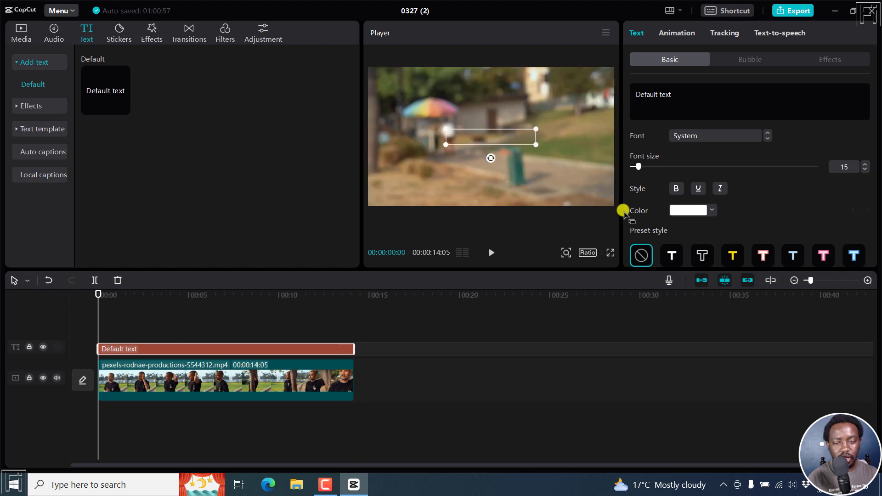
Replace the default wording with TEXT and format it bold at font size 86.
{"action": "left_click", "coordinate": [681, 98]}
{"action": "left_click_drag", "start_coordinate": [634, 97], "coordinate": [622, 90]}
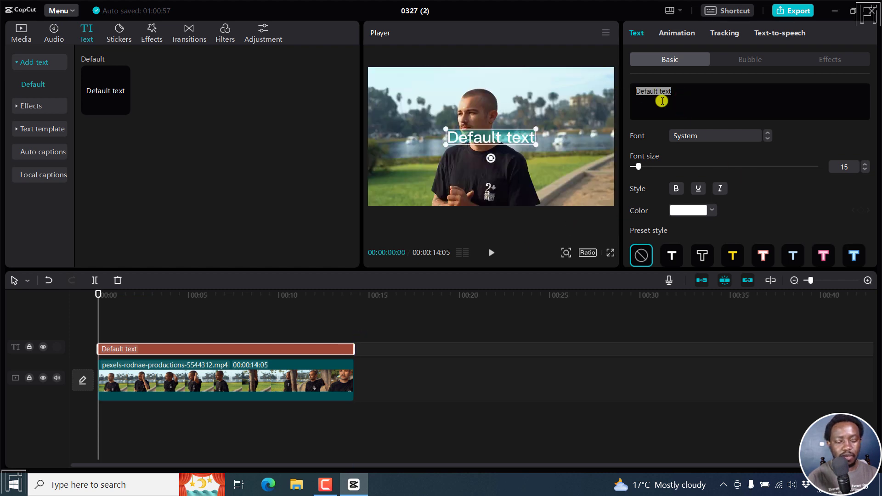
{"action": "type", "text": "TEXT"}
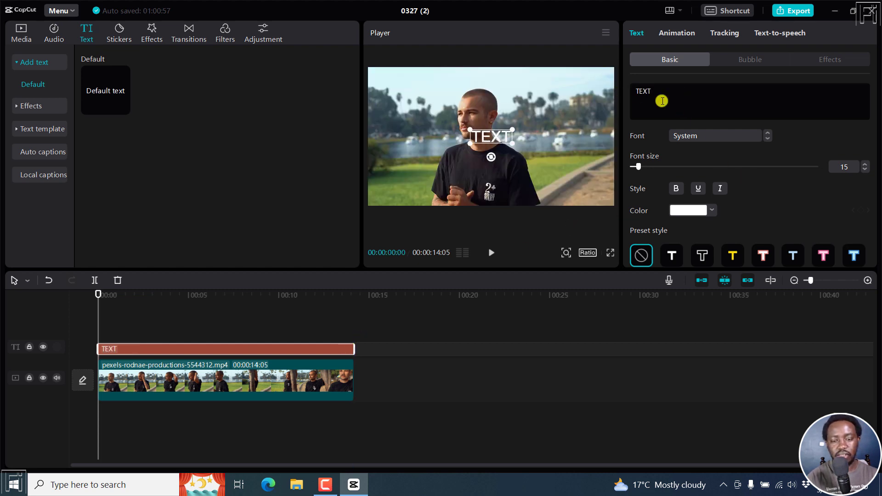
{"action": "key", "text": "ctrl+a"}
{"action": "left_click", "coordinate": [675, 189]}
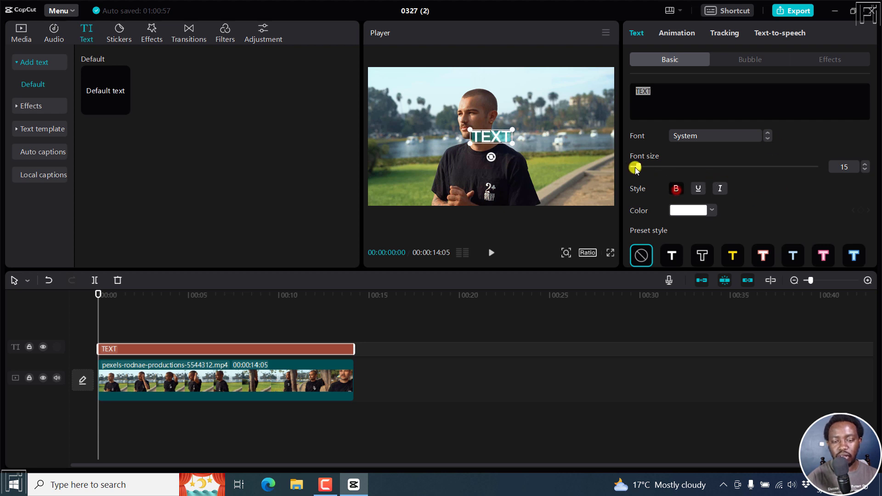
{"action": "left_click_drag", "start_coordinate": [635, 168], "coordinate": [683, 166]}
{"action": "left_click", "coordinate": [445, 329]}
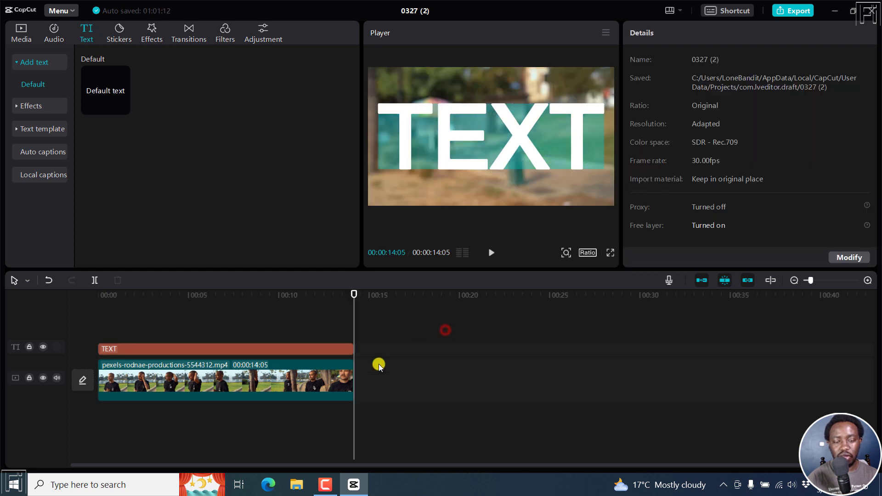
Place a second copy of the video on a track above the text, starting at the beginning of the timeline.
{"action": "left_click", "coordinate": [292, 290]}
{"action": "key", "text": "Home"}
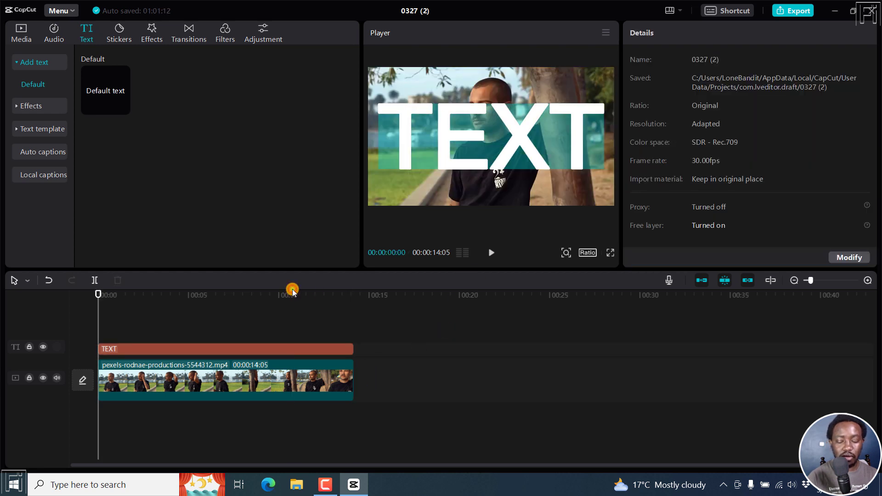
{"action": "left_click", "coordinate": [23, 30]}
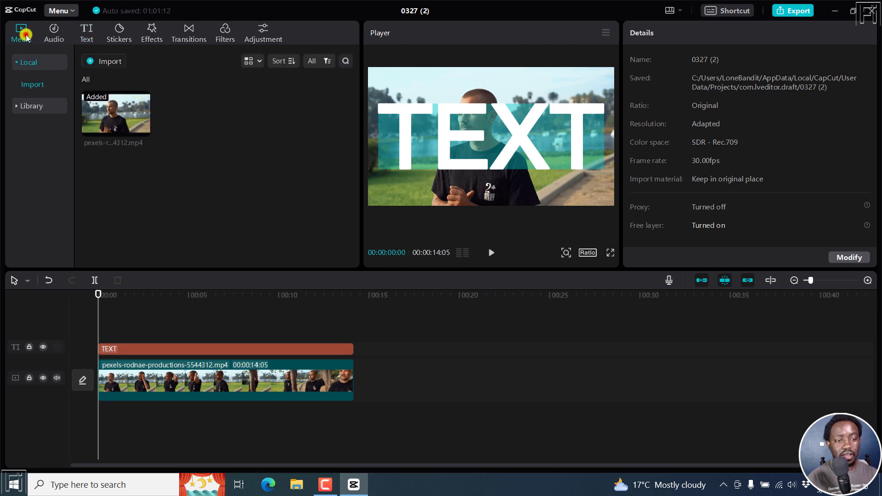
{"action": "left_click_drag", "start_coordinate": [101, 110], "coordinate": [101, 322]}
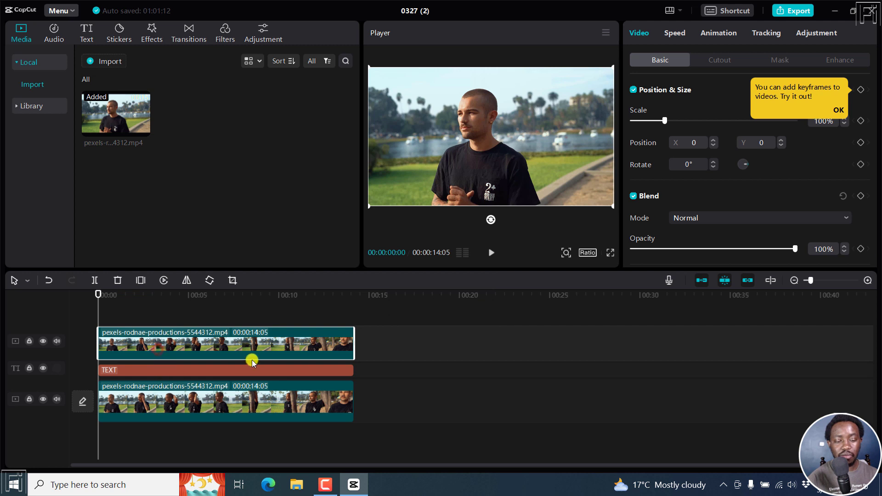
Apply Auto cutout to the video copy on the track above the text so the person stands in front of the wording.
{"action": "left_click", "coordinate": [190, 371]}
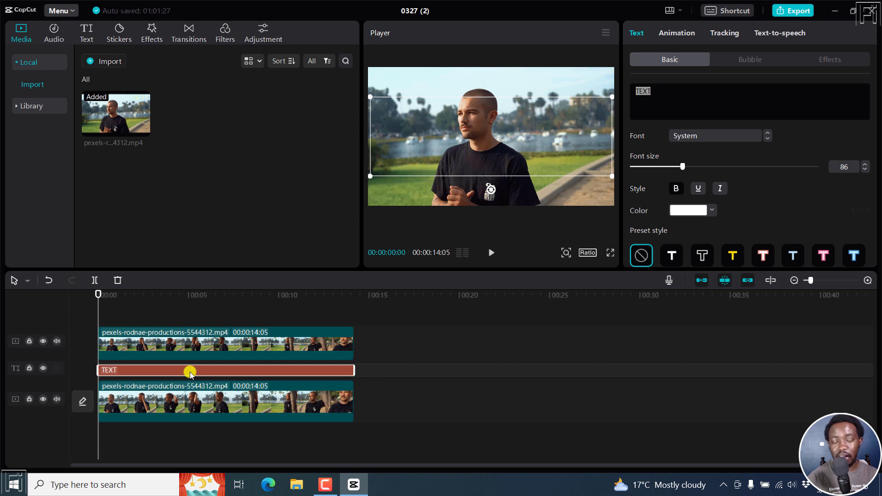
{"action": "left_click", "coordinate": [220, 351]}
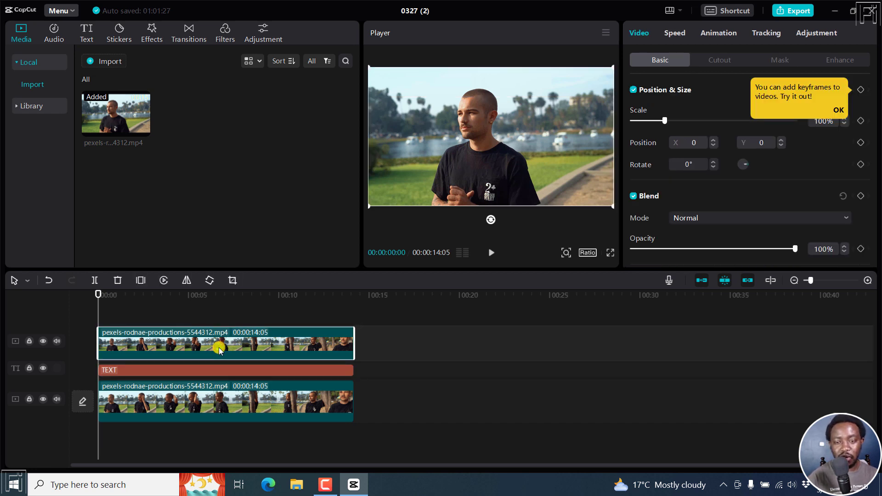
{"action": "left_click", "coordinate": [721, 56]}
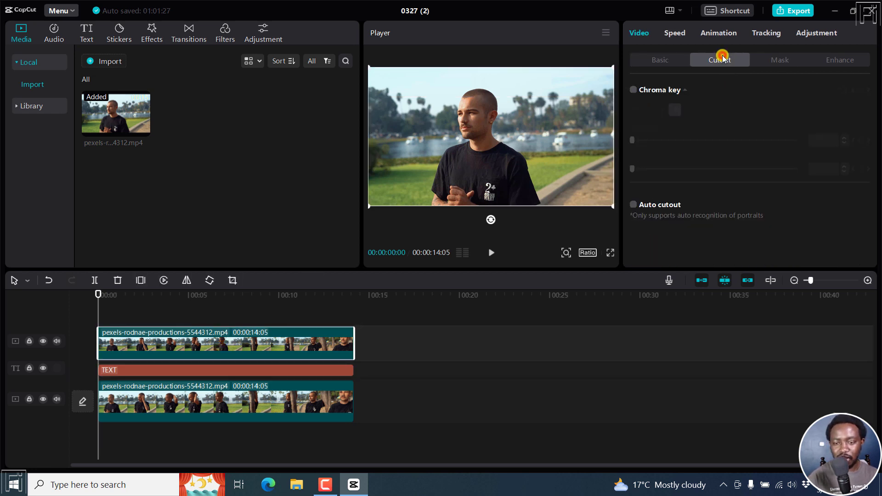
{"action": "left_click", "coordinate": [635, 204]}
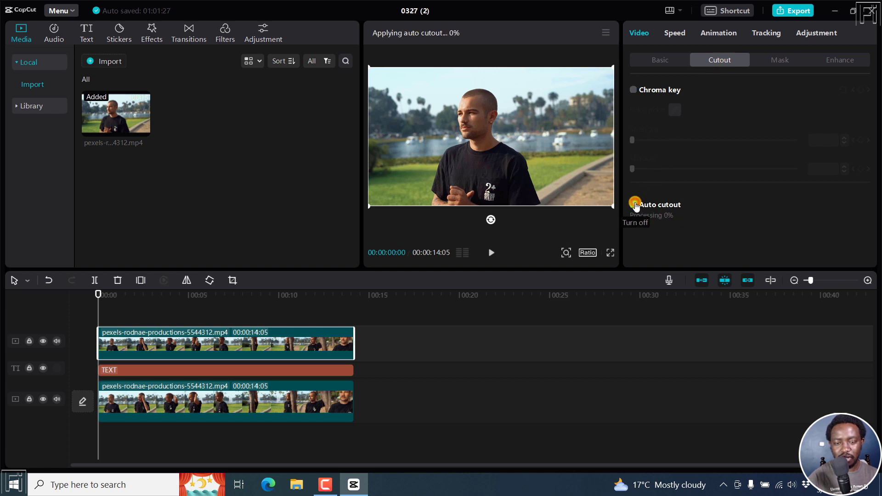
{"action": "left_click", "coordinate": [402, 335]}
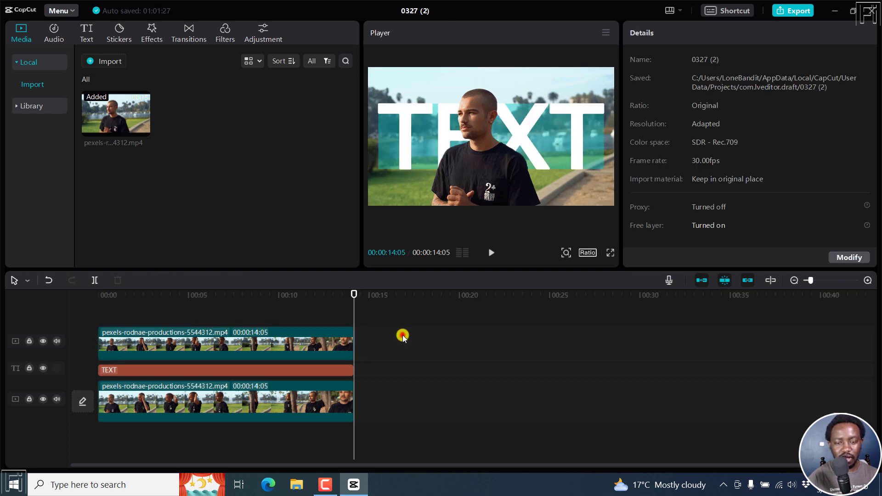
Trim the ends of the upper video copy, the text clip and the base video to 00:00:06:03.
{"action": "left_click", "coordinate": [273, 314]}
{"action": "left_click", "coordinate": [225, 318]}
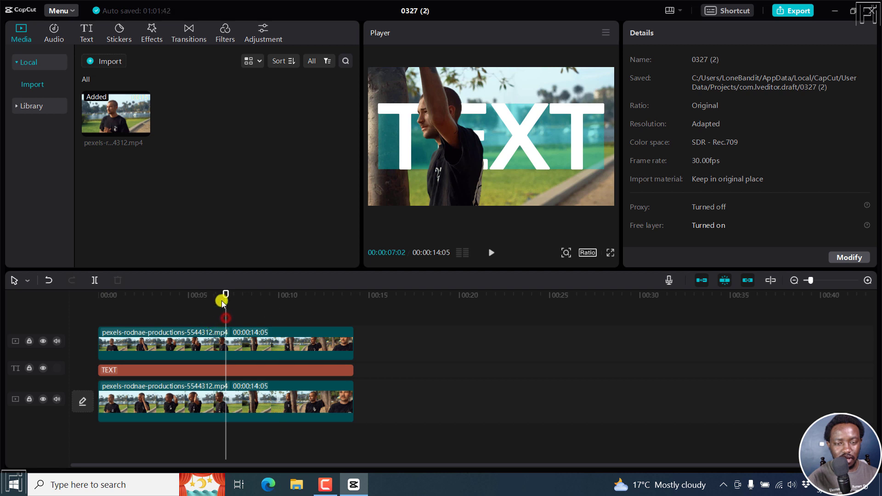
{"action": "left_click_drag", "start_coordinate": [226, 296], "coordinate": [208, 303]}
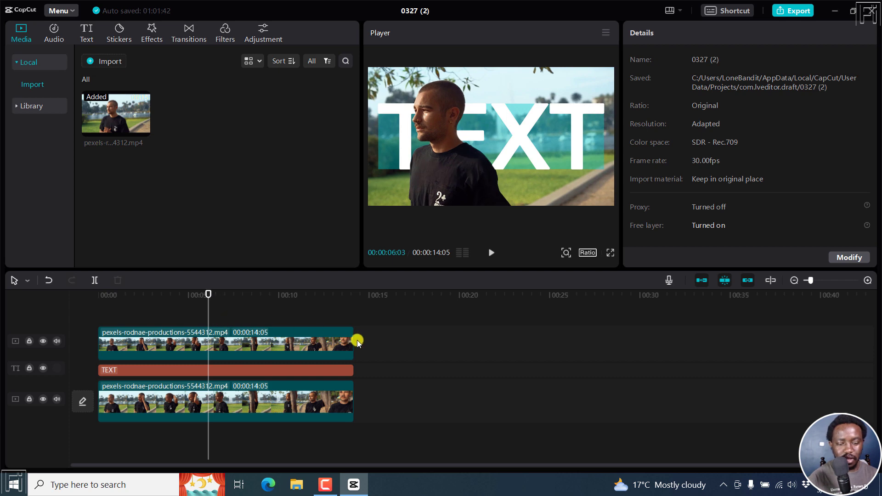
{"action": "left_click_drag", "start_coordinate": [354, 341], "coordinate": [207, 340]}
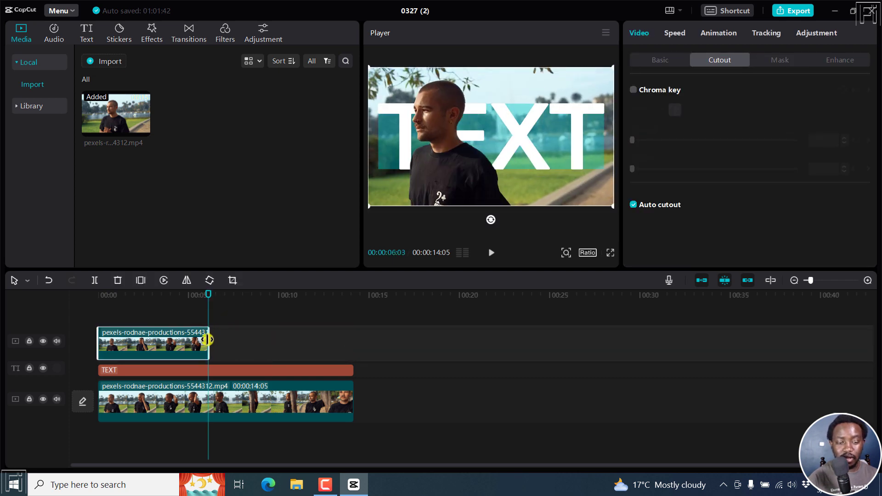
{"action": "left_click_drag", "start_coordinate": [351, 371], "coordinate": [208, 370]}
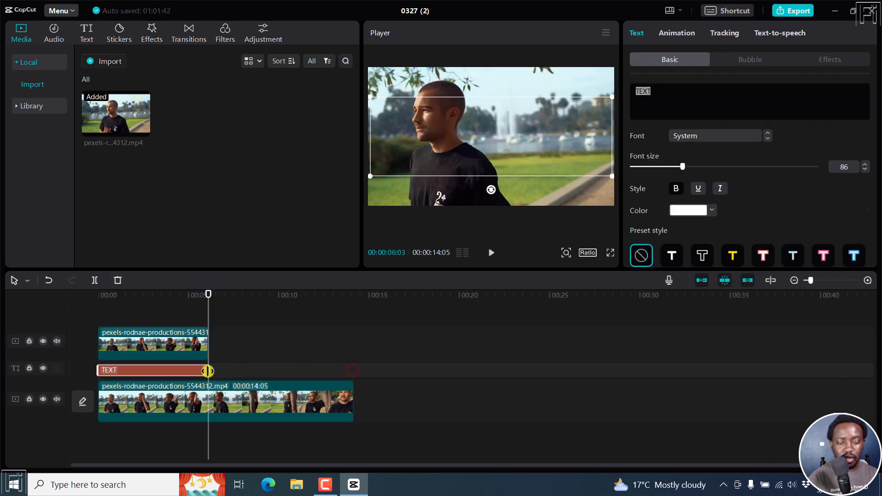
{"action": "left_click_drag", "start_coordinate": [352, 400], "coordinate": [207, 394]}
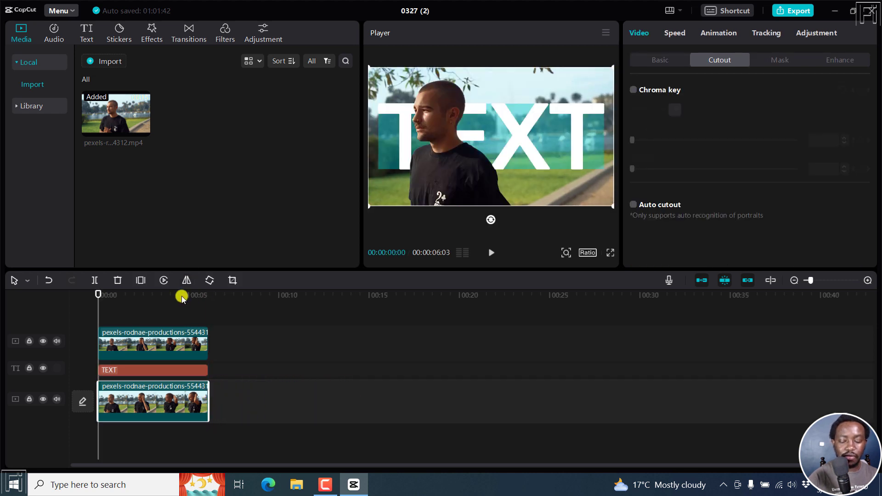
Clear the highlight on the text clip's wording and play the opening seconds to check the text behind the person.
{"action": "left_click", "coordinate": [124, 372]}
{"action": "left_click", "coordinate": [682, 100]}
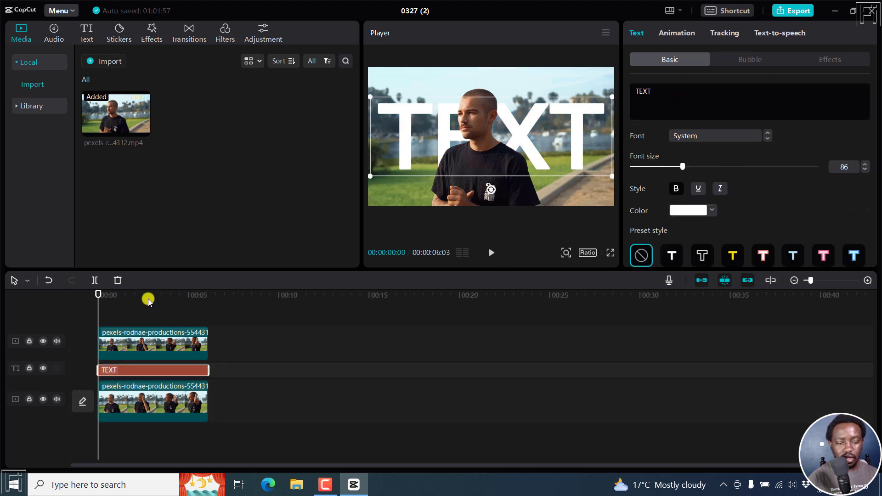
{"action": "key", "text": "space"}
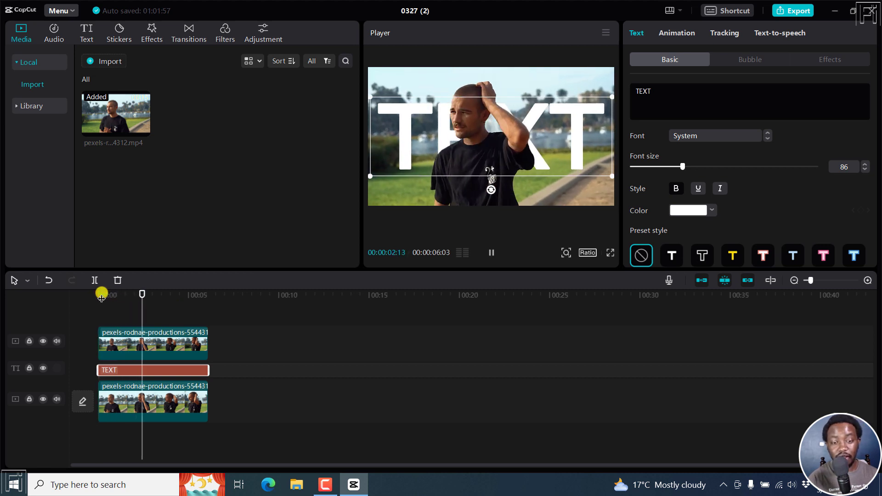
{"action": "key", "text": "space"}
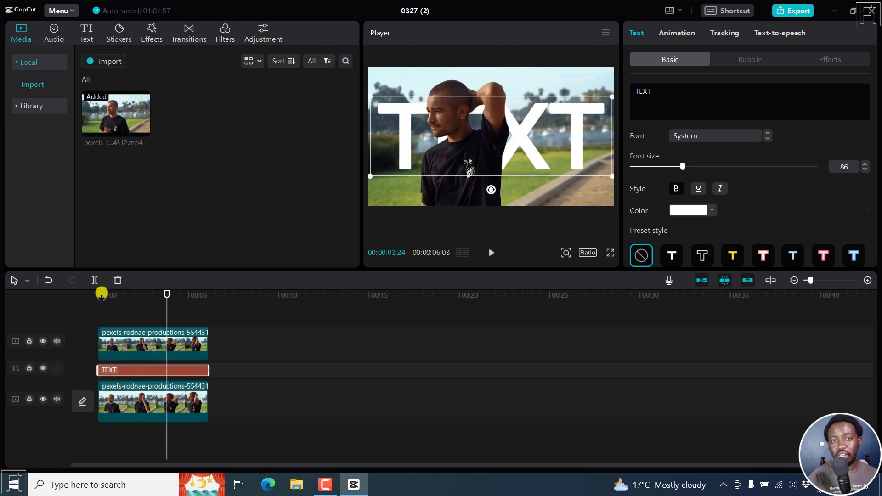